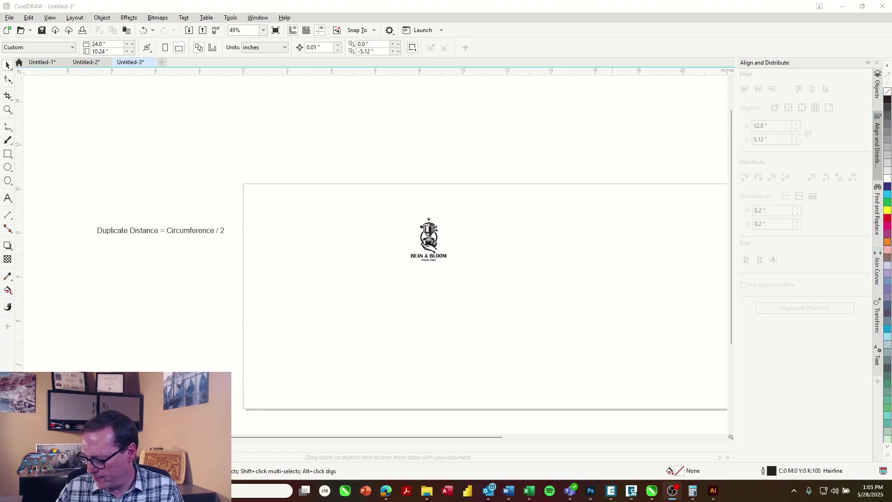
Calculate the tumbler circumference in Calculator: 3.46 × 3.141 = 10.86786
left_click(694, 492)
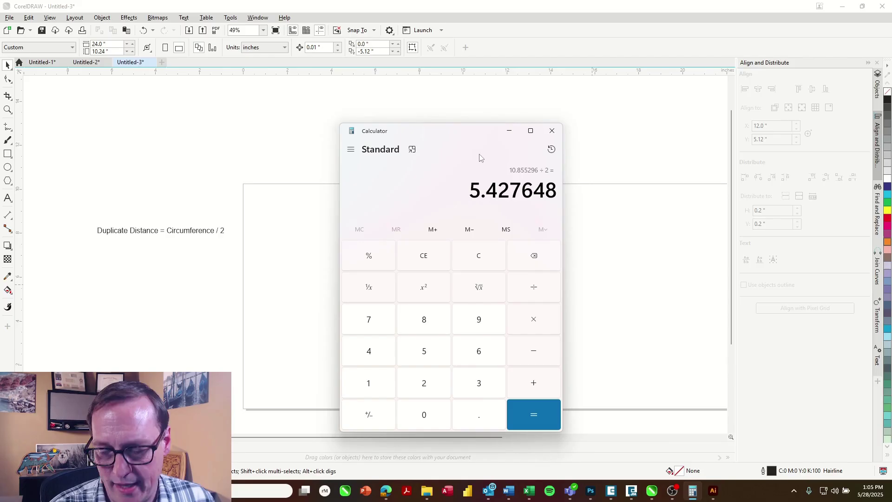
type("3.46")
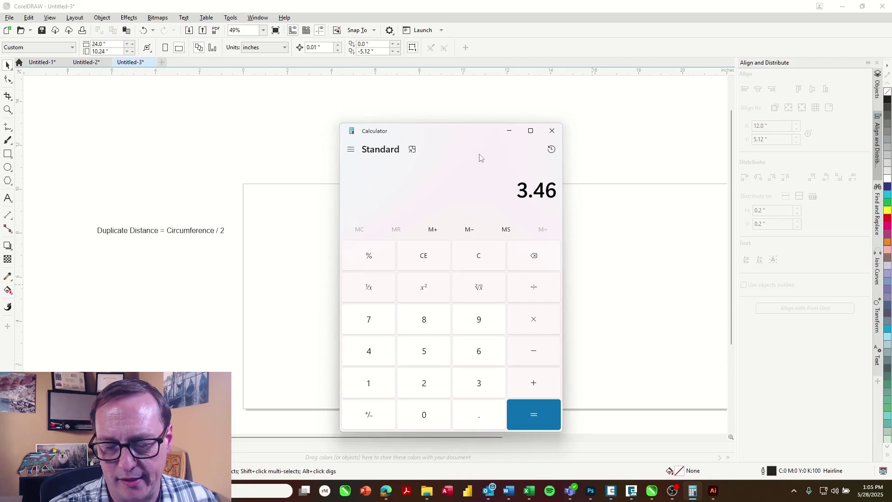
key("asterisk")
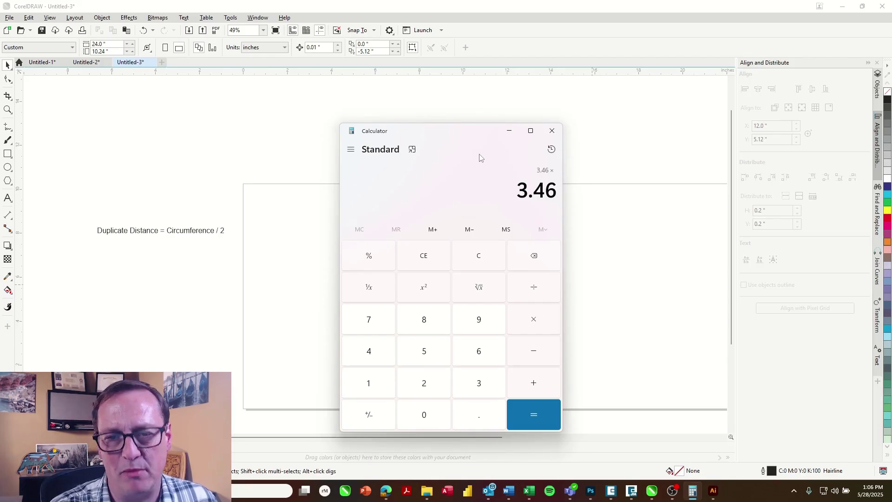
type("3.141")
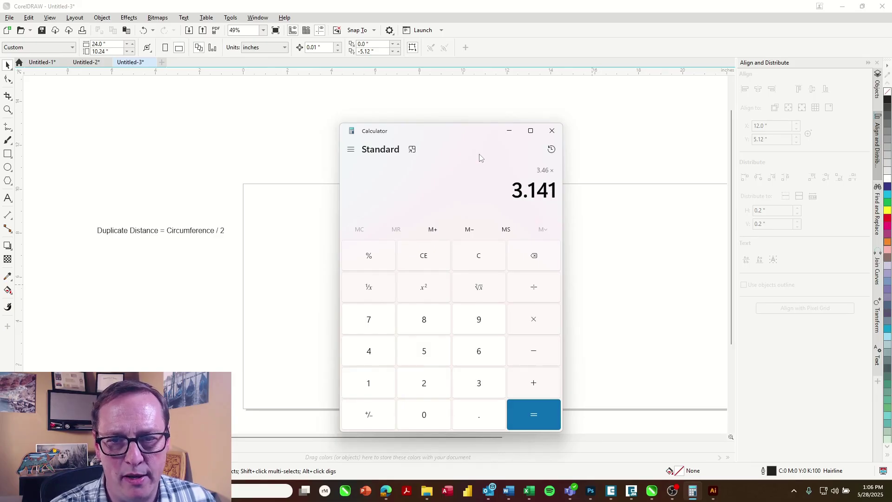
key("Return")
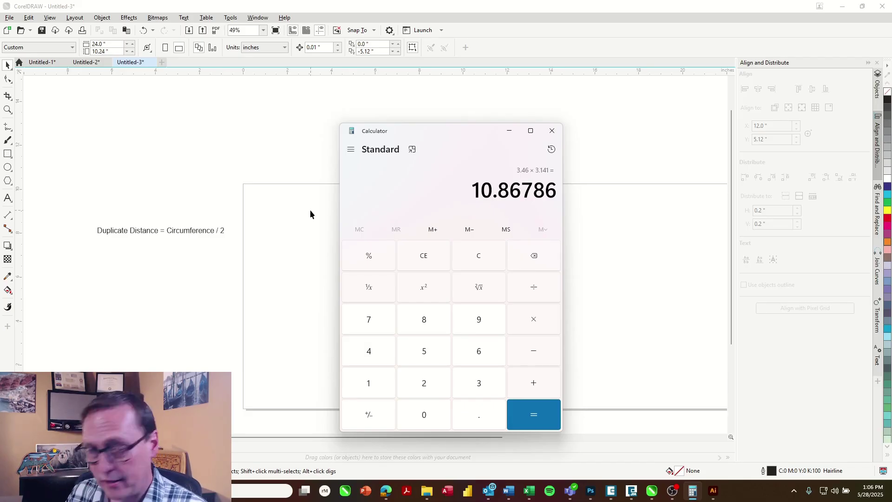
Change the CorelDRAW page height to 10.86 inches, leaving the width at 24 inches
left_click(260, 185)
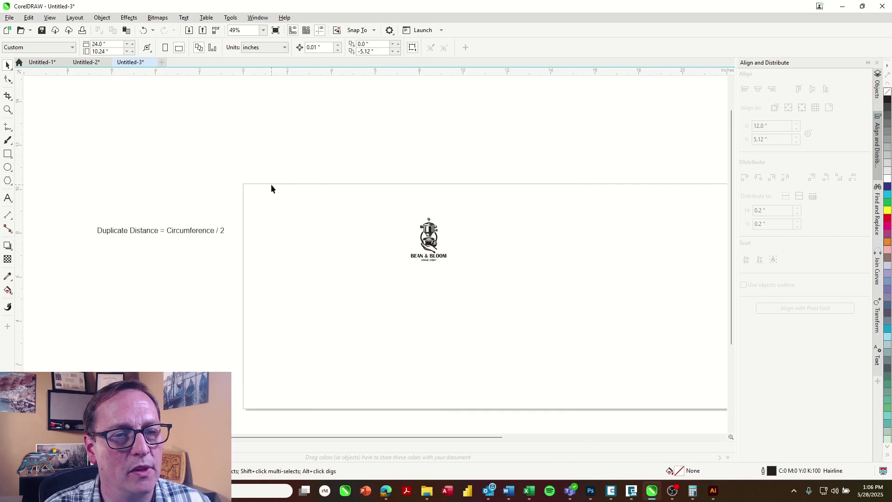
left_click_drag(123, 52, 87, 53)
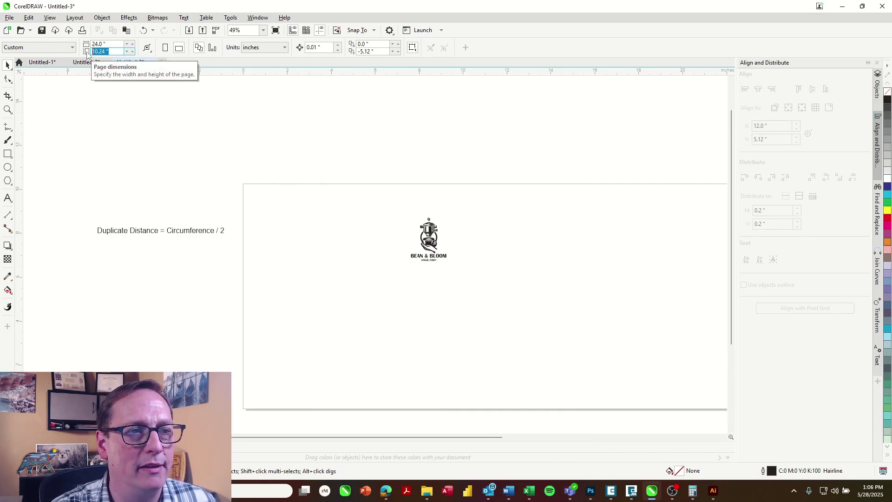
type("10.86")
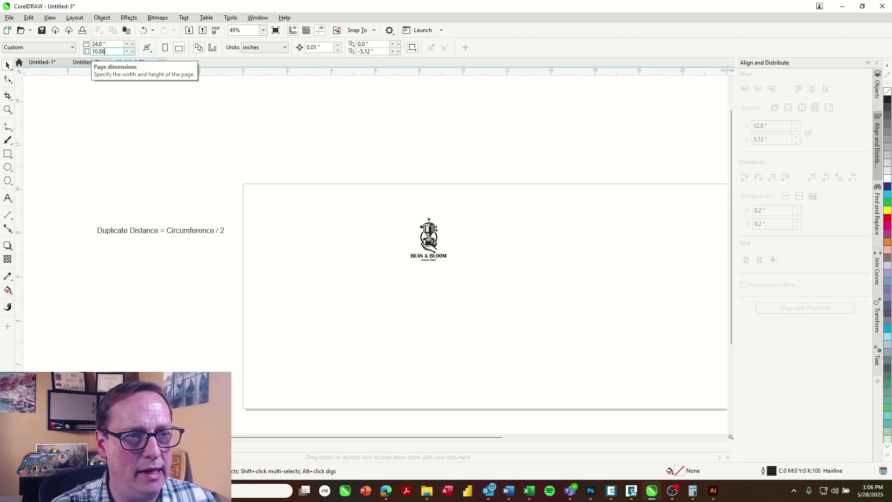
key("Return")
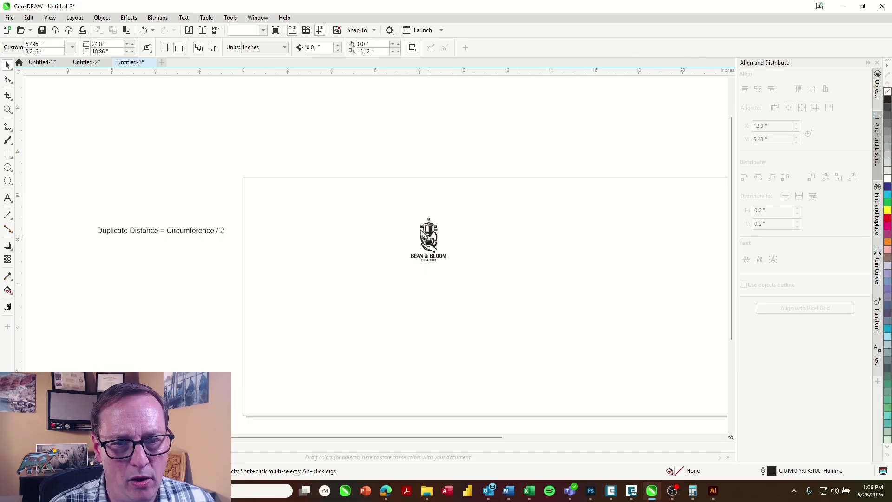
Resize the Bean & Bloom logo group to 3 inches tall
left_click_drag(429, 240, 422, 233)
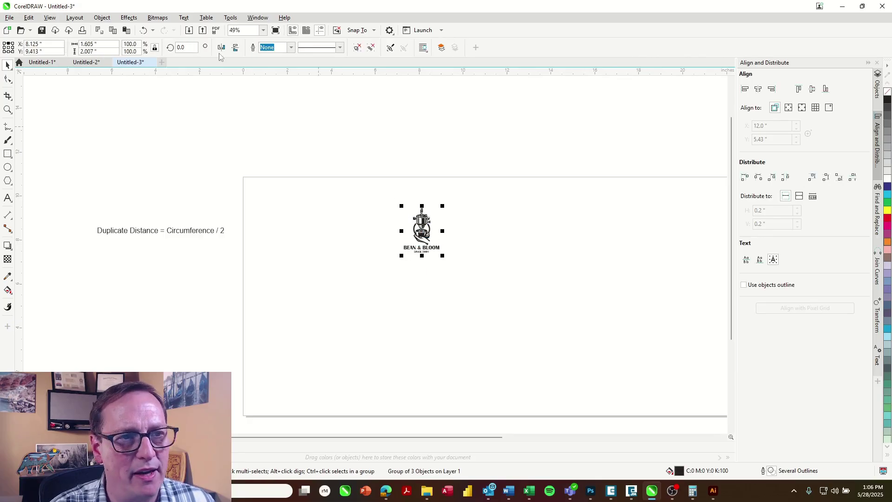
left_click_drag(109, 51, 80, 51)
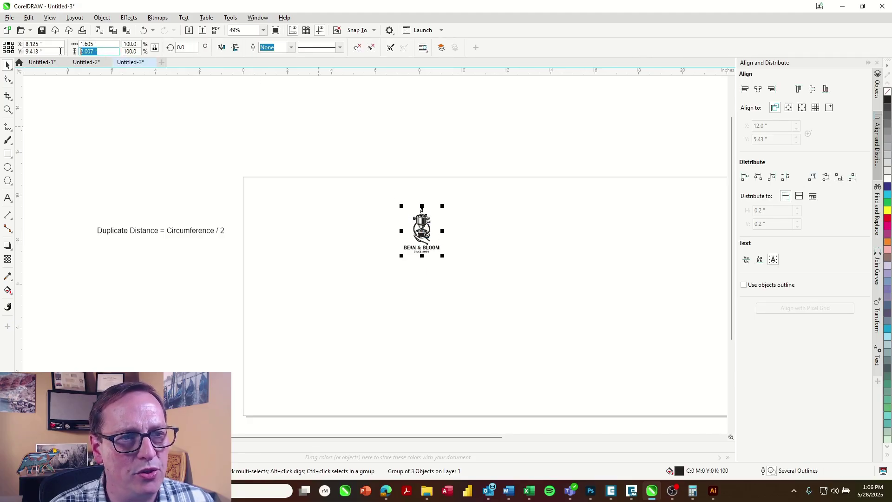
type("3")
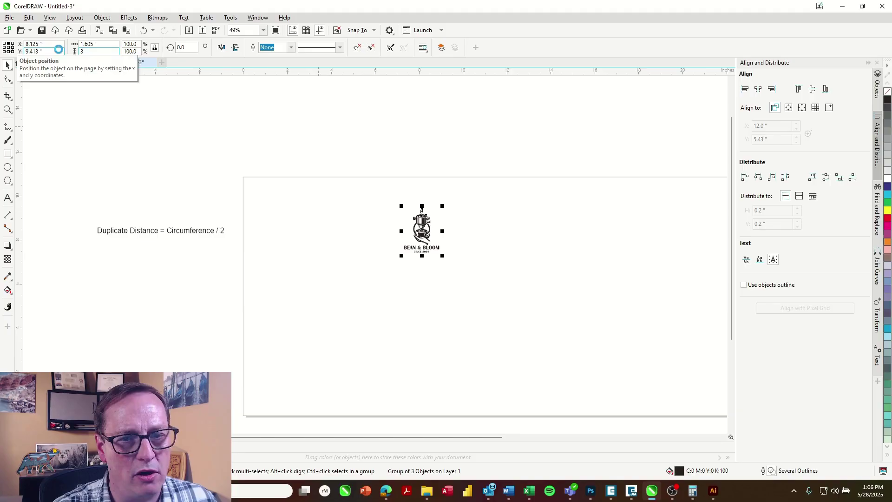
key("Return")
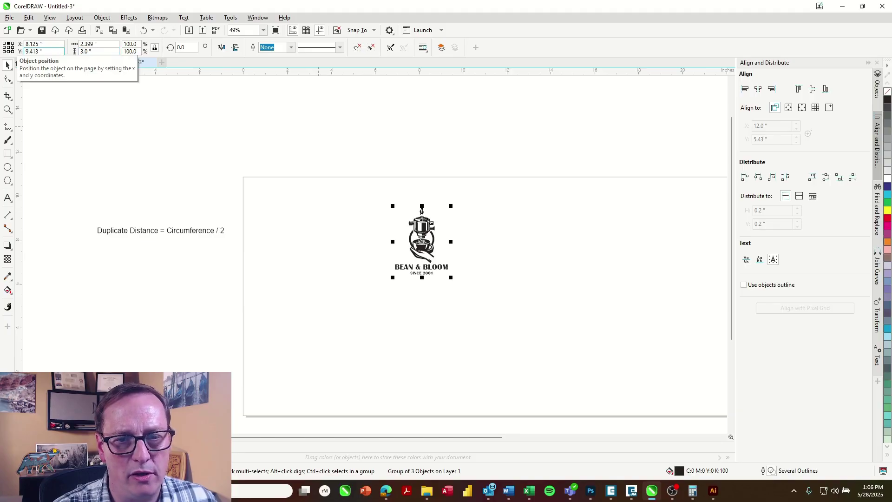
Rotate the logo 90° so its text runs vertically
left_click(426, 227)
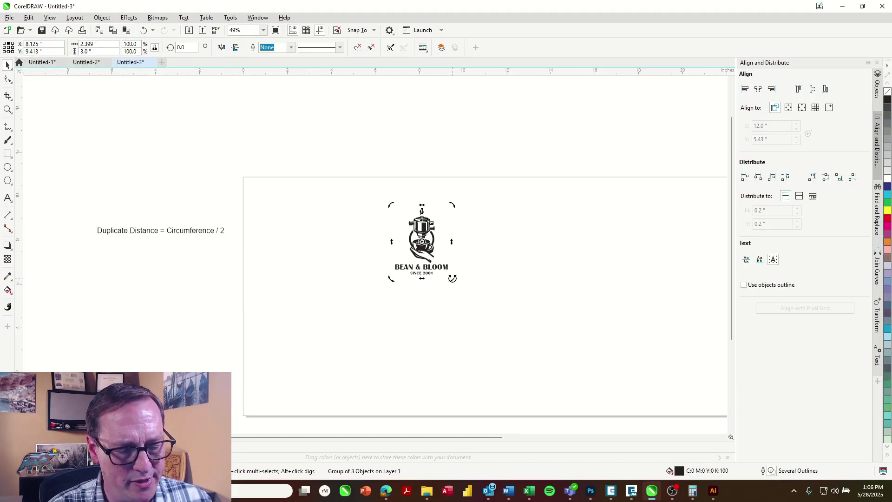
left_click_drag(452, 279, 479, 204)
left_click(470, 235)
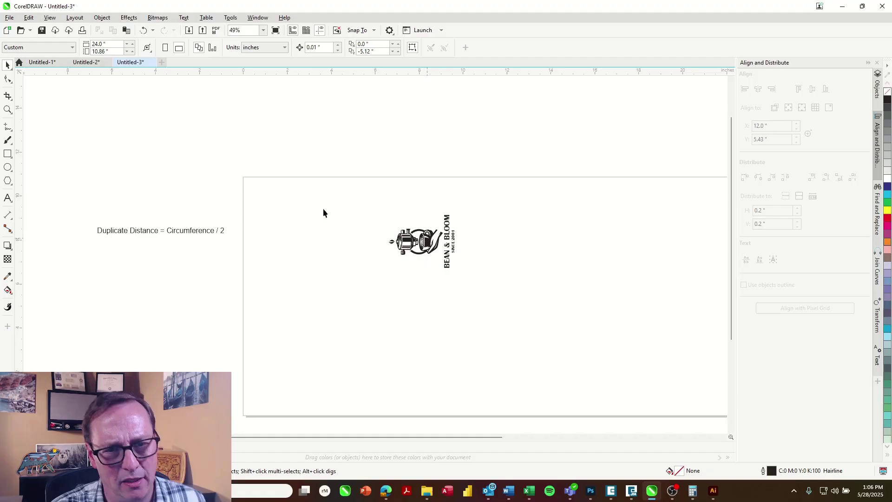
Move the rotated logo to the page's top-left corner
key("ctrl+v")
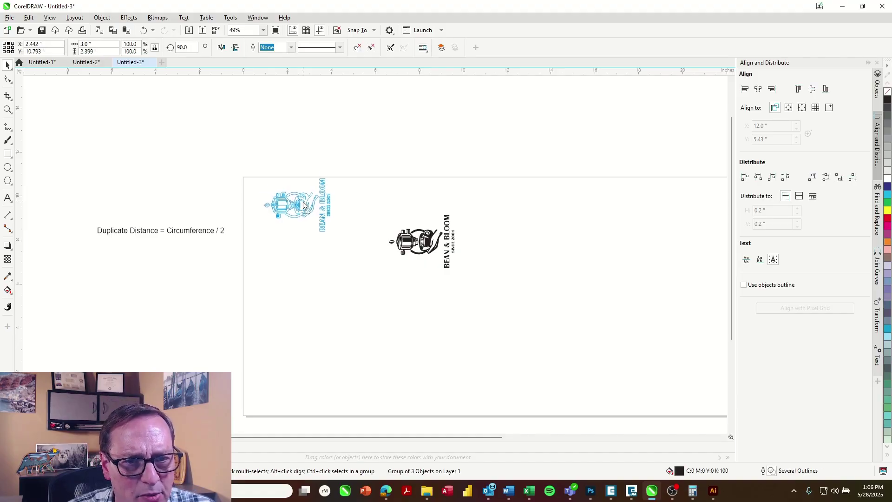
left_click_drag(304, 204, 303, 203)
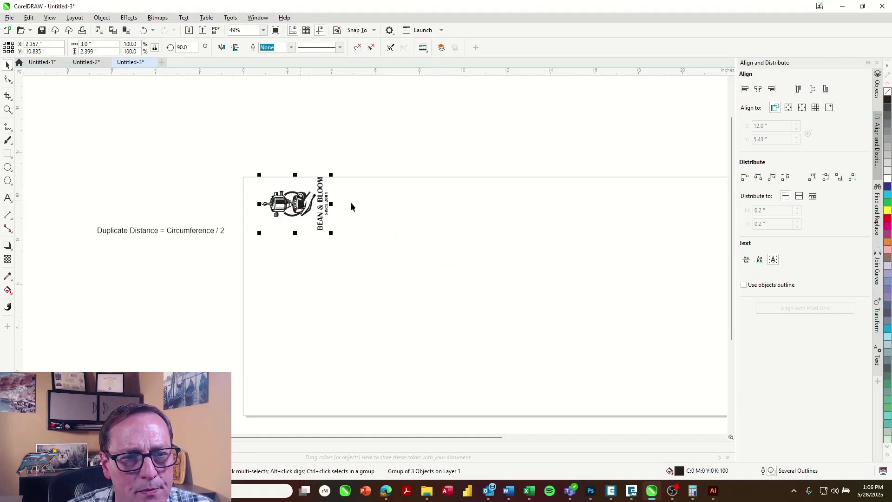
key("Escape")
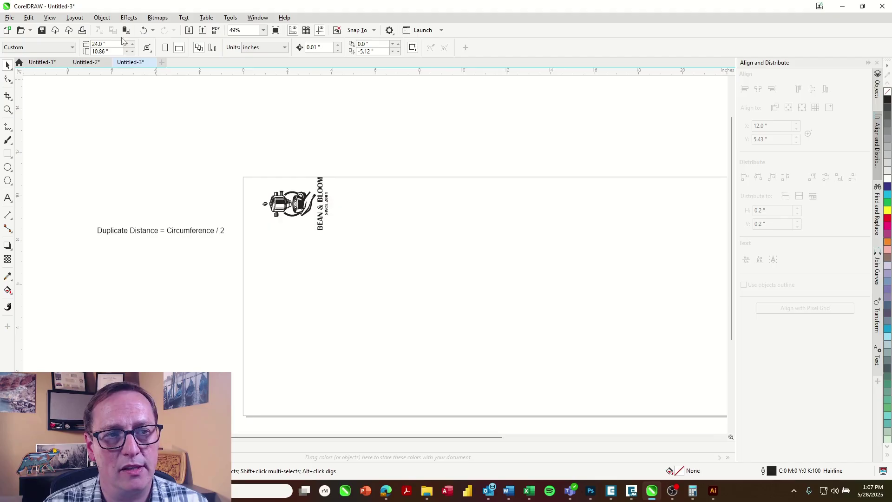
Halve the 10.86786 circumference in Calculator to get 5.43393
left_click(692, 491)
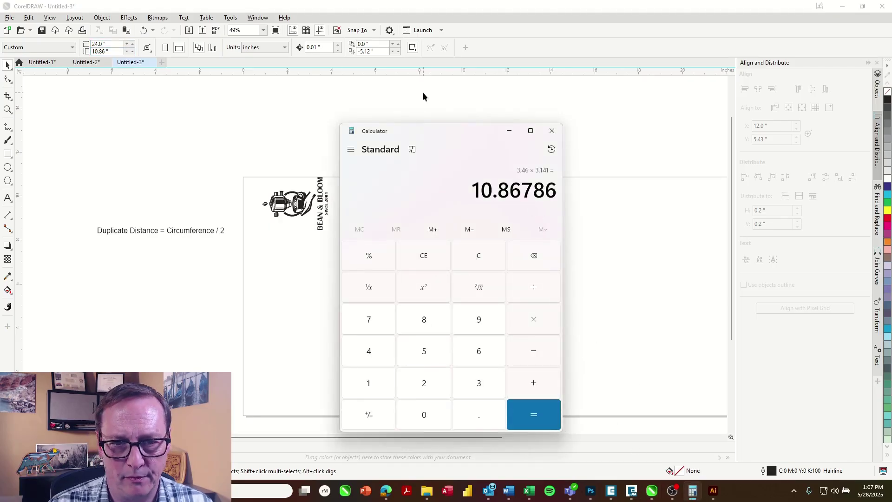
key("slash")
key("2")
key("Return")
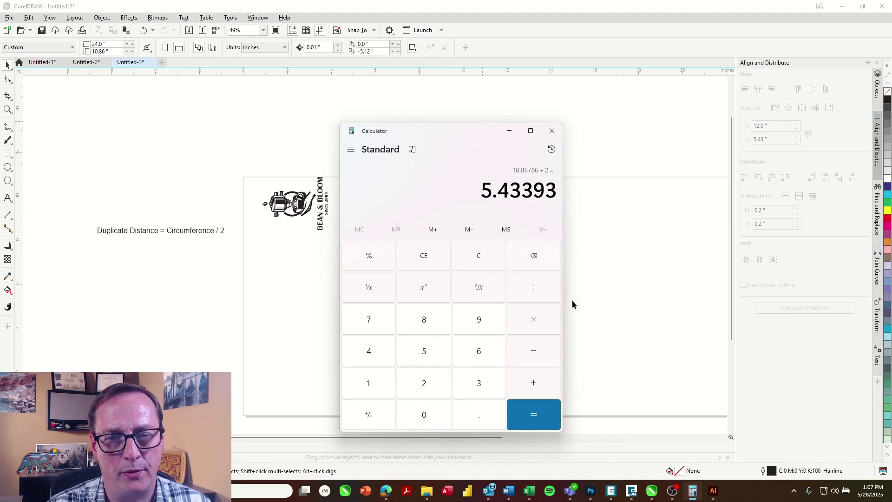
left_click(599, 136)
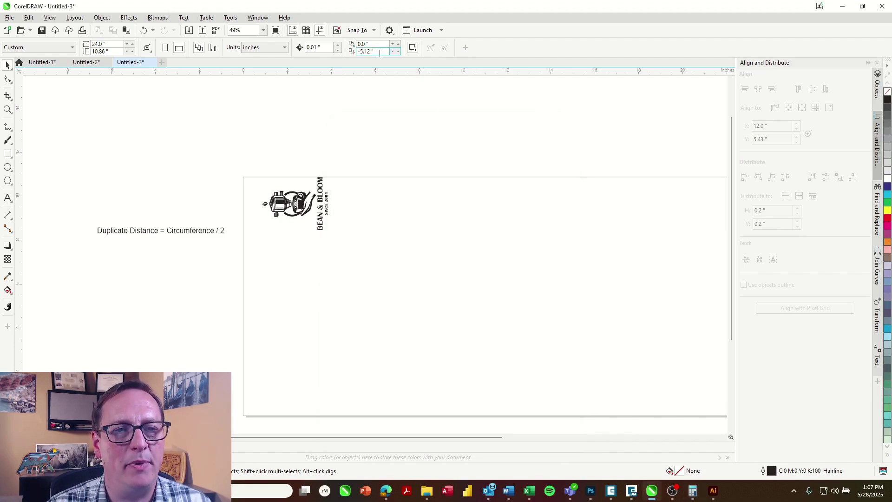
Set the vertical duplicate distance to -5.43" and duplicate the logo below the original
left_click_drag(373, 52, 353, 52)
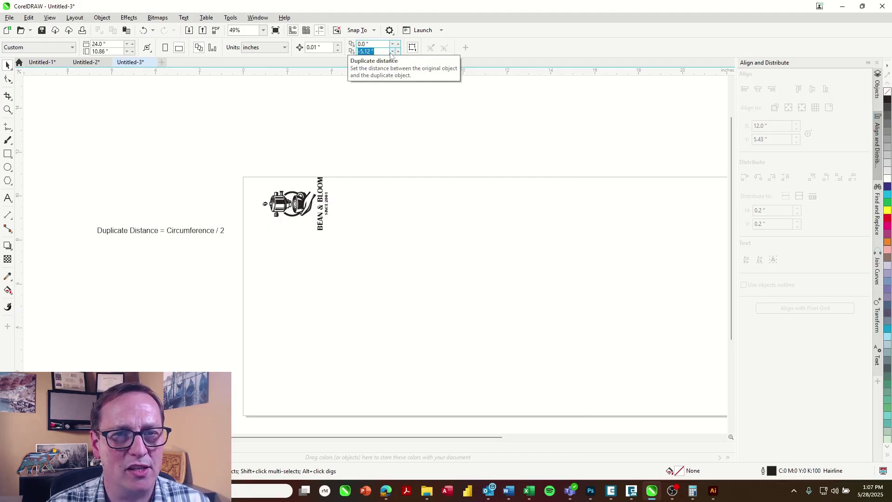
type("-")
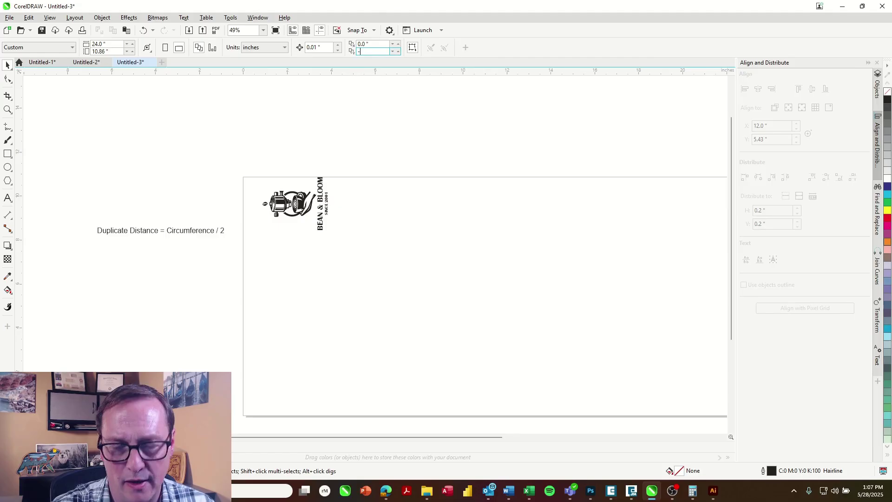
type("5.43")
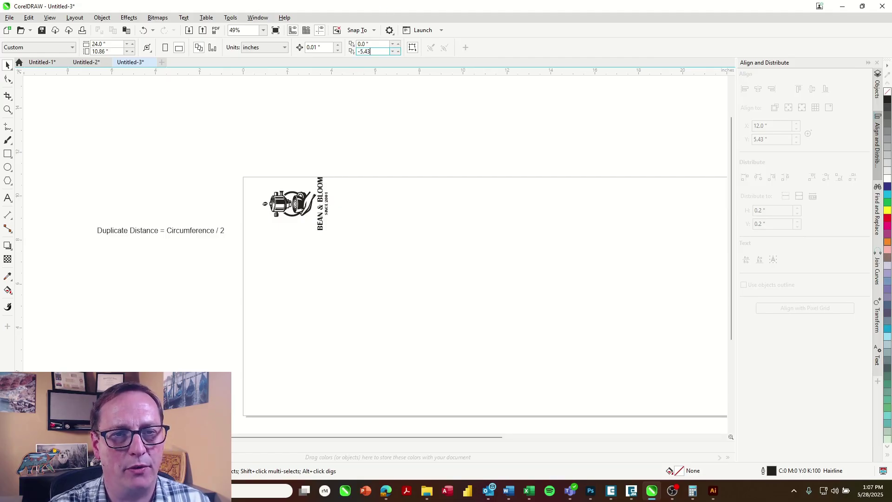
key("Return")
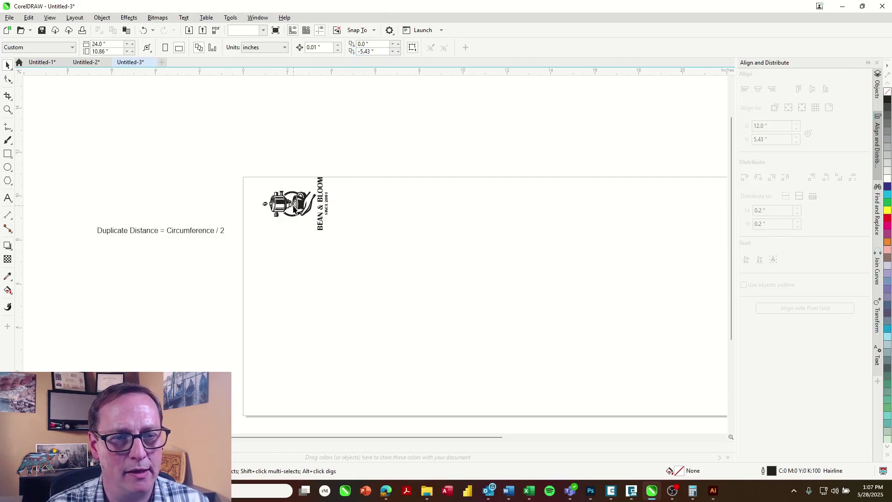
left_click(294, 205)
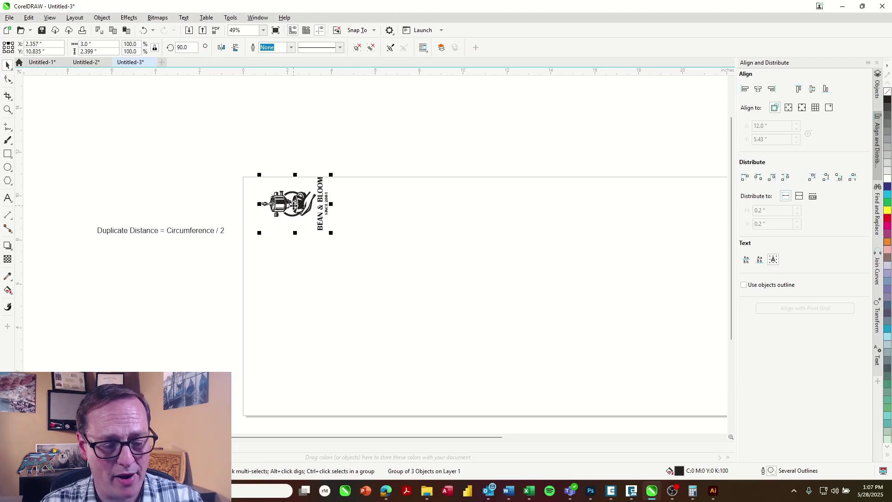
key("ctrl+d")
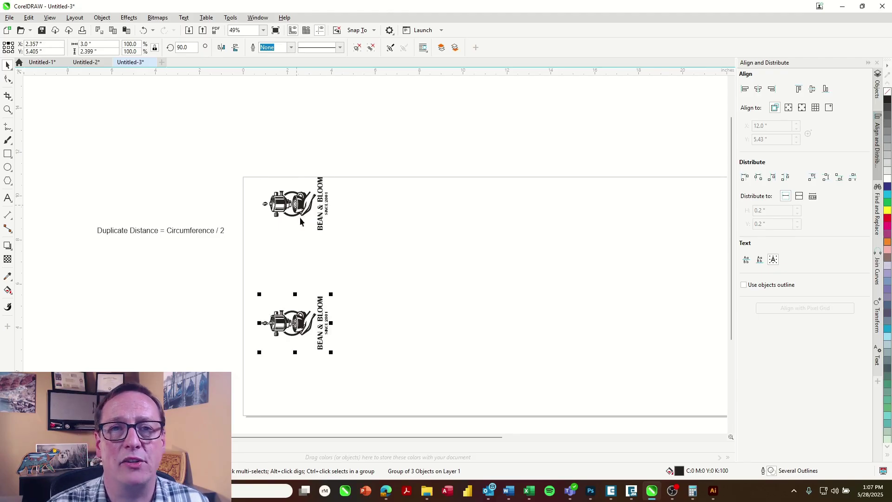
Draw a temporary rectangle between the logos, move it below the lower logo, then delete it
left_click(389, 148)
left_click(8, 153)
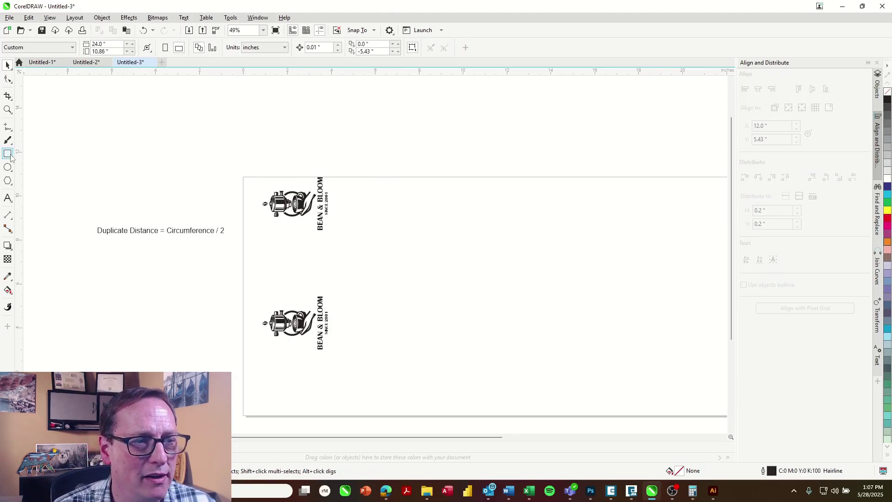
left_click_drag(297, 233, 333, 296)
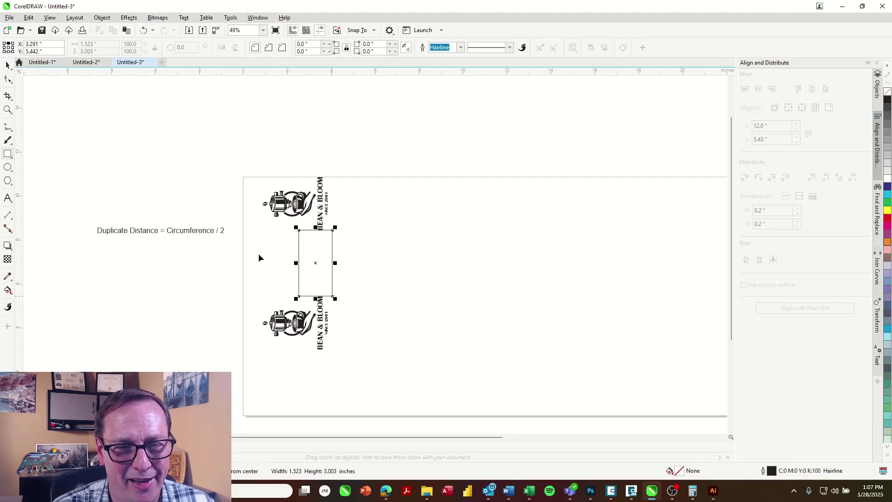
left_click(8, 65)
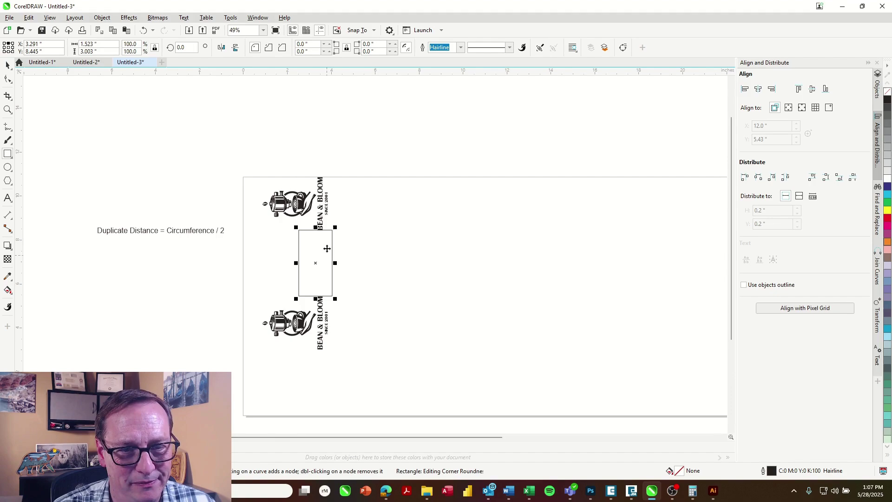
left_click_drag(333, 249, 327, 370)
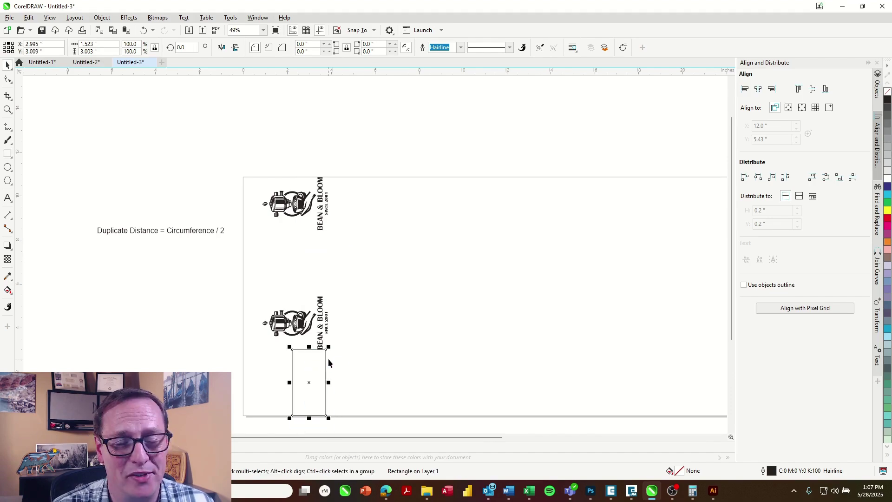
key("Delete")
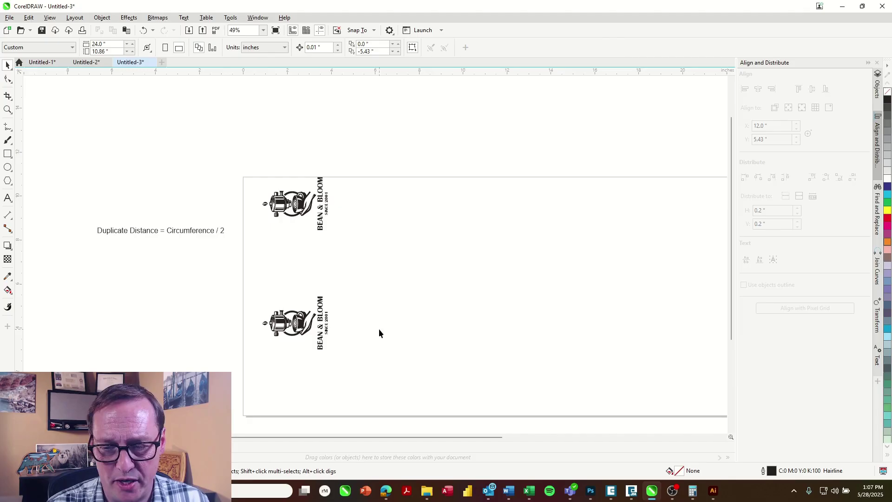
In Illustrator, copy the logo 5.42 inches straight down using Transform Each
left_click(714, 496)
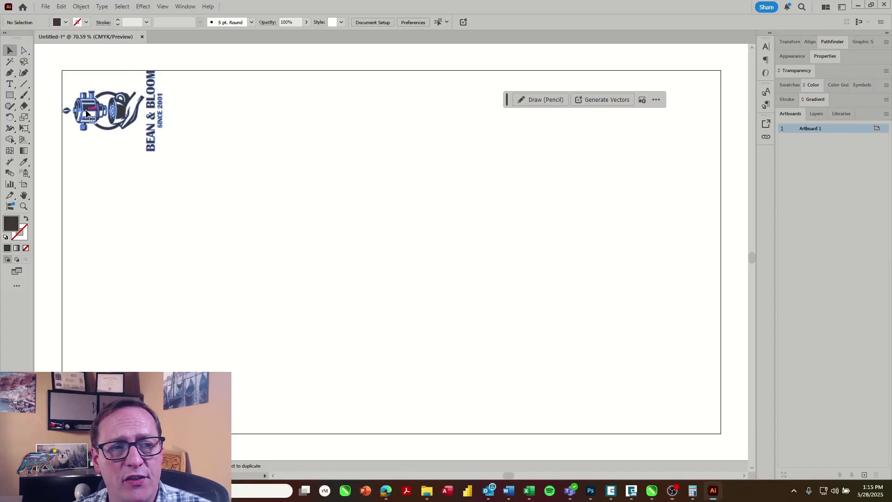
left_click(86, 115)
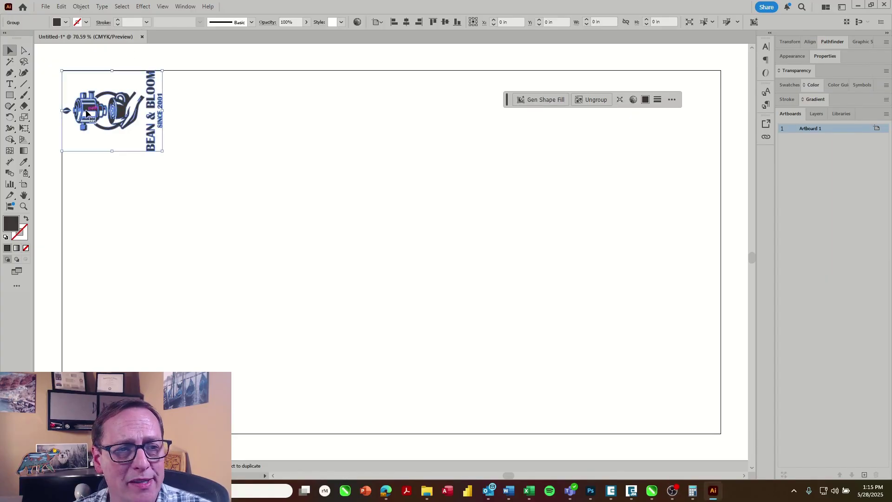
left_click(77, 6)
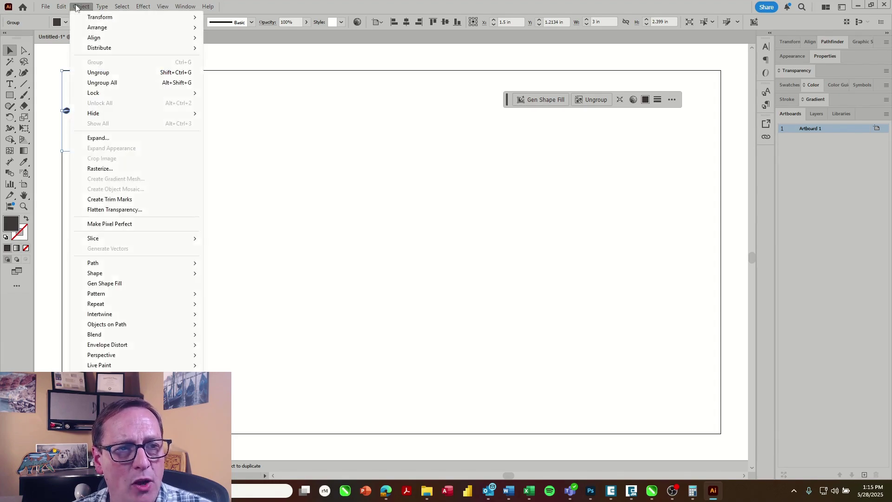
mouse_move(93, 19)
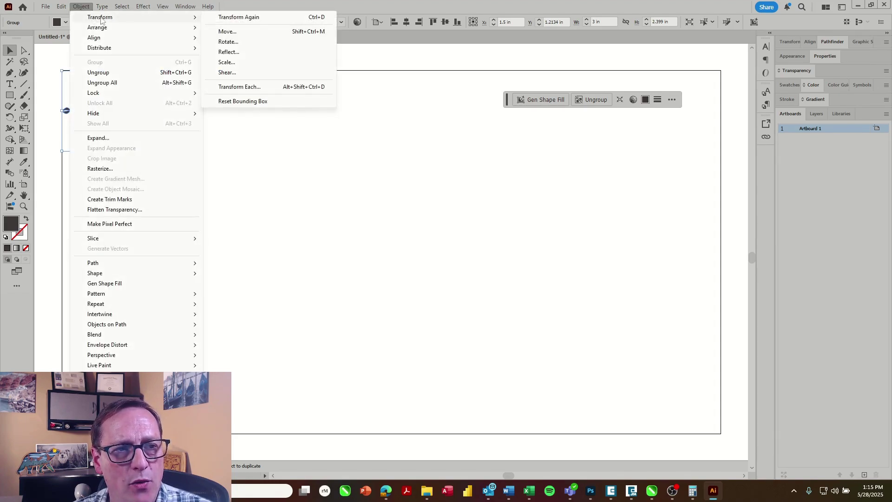
left_click(238, 87)
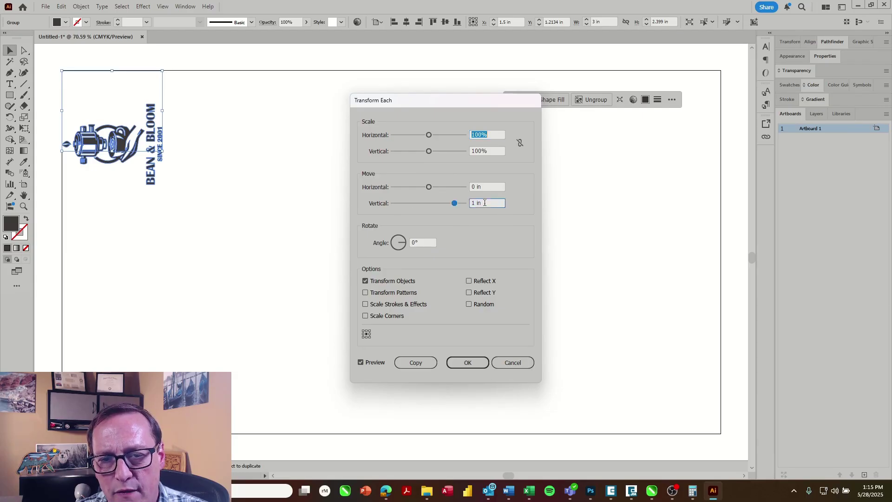
left_click(470, 203)
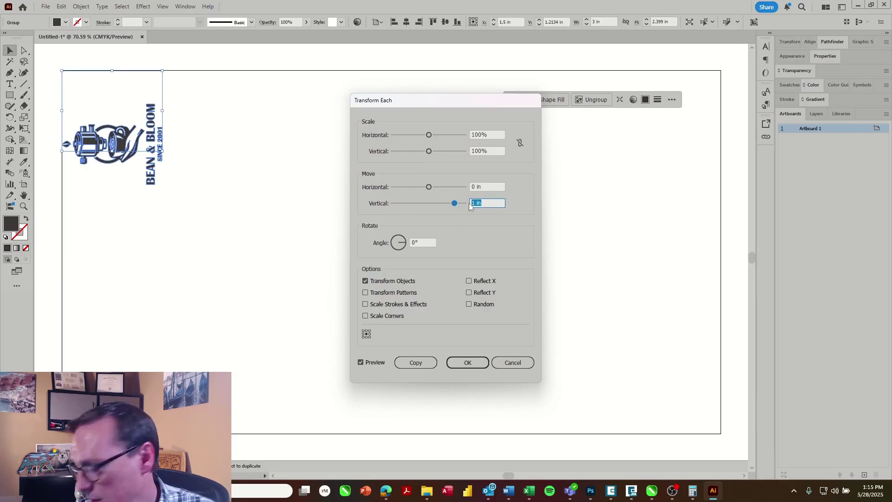
type("5.42")
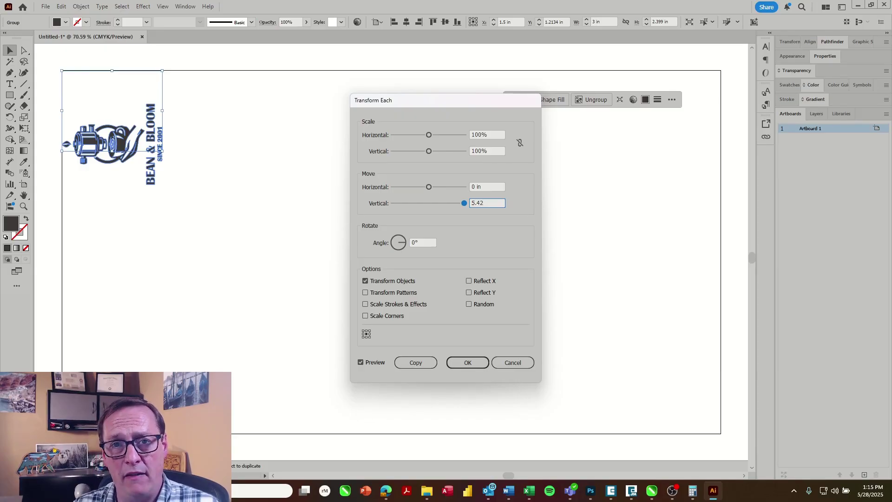
left_click(416, 363)
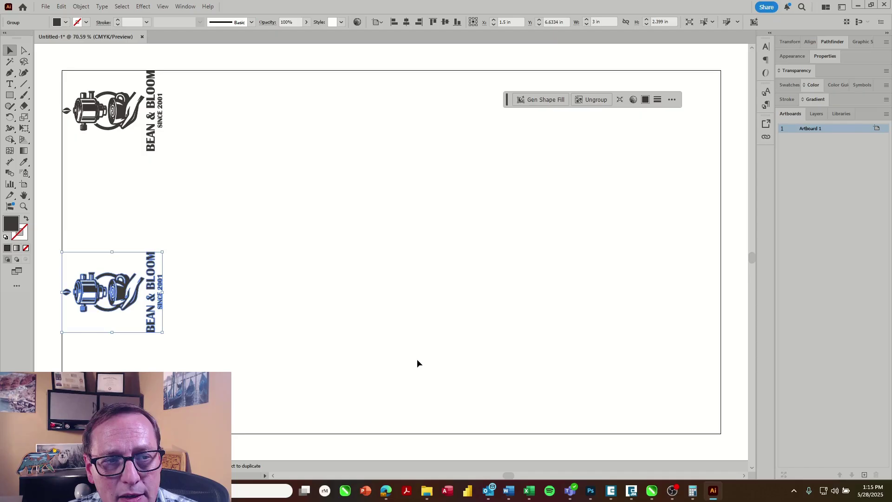
left_click(417, 363)
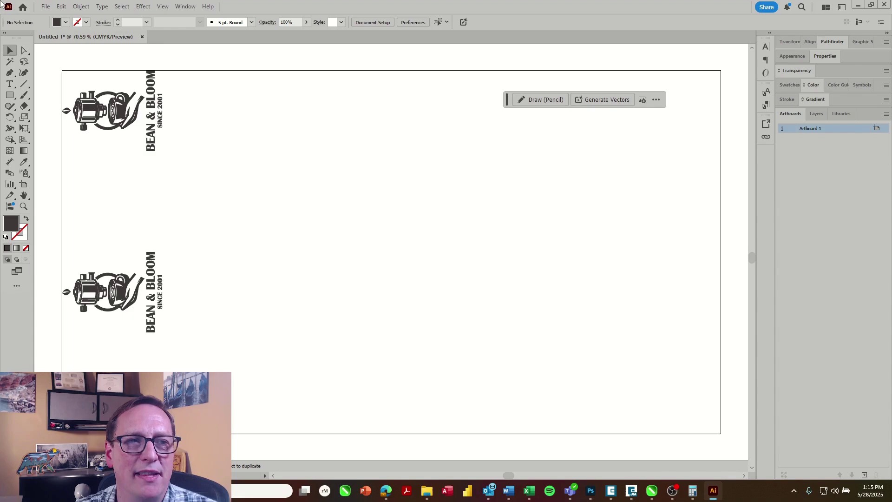
Print the two-logo artwork from Illustrator to the Epilog Engraver
left_click(44, 7)
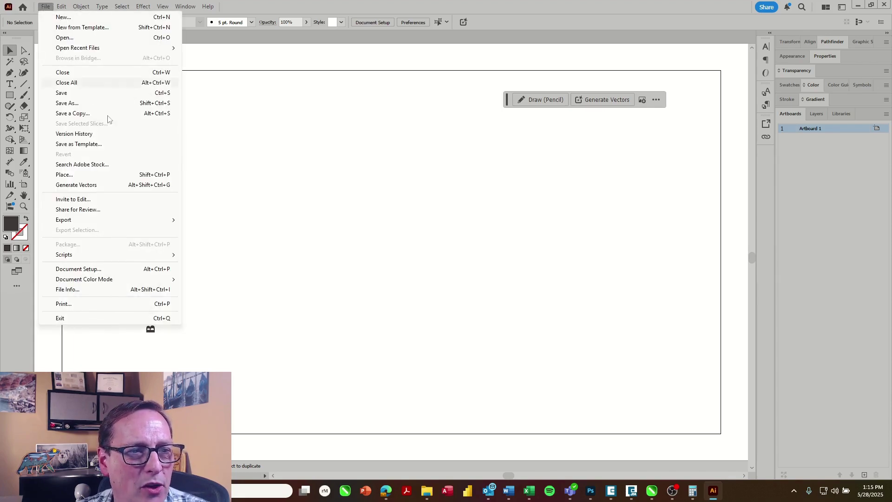
left_click(100, 304)
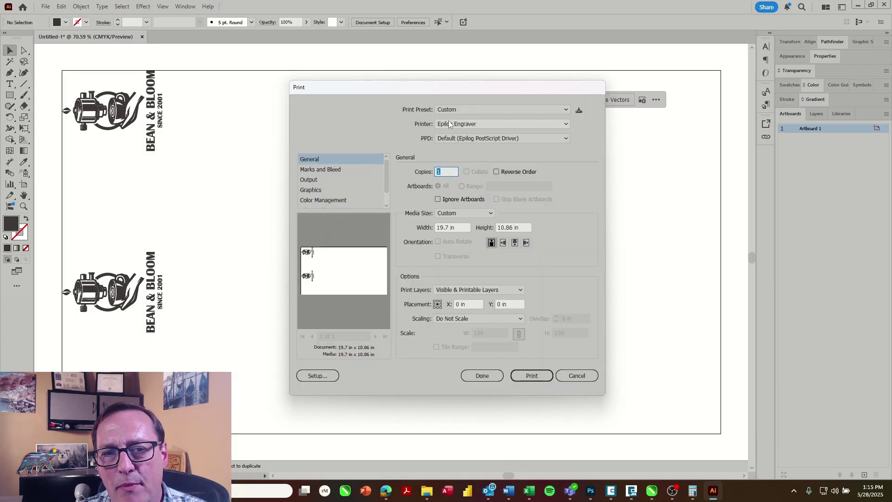
left_click(532, 376)
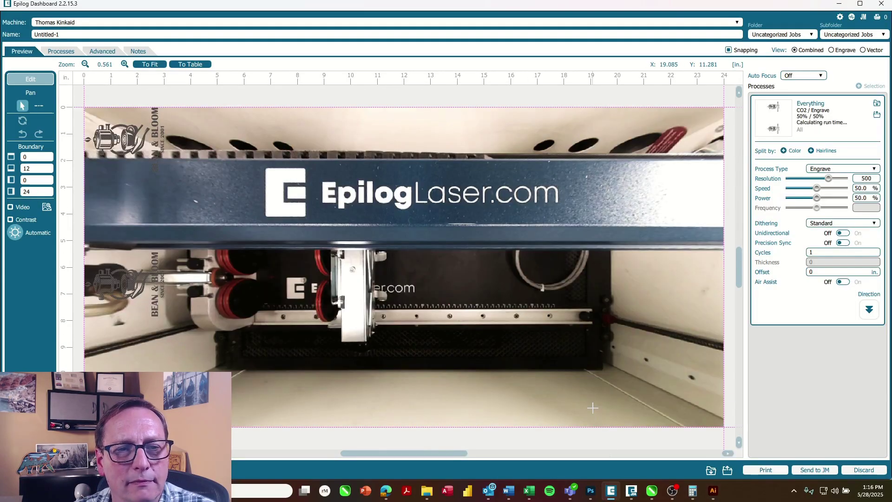
Switch Rotary on in the Advanced settings and set the centering point to Top-Left
left_click(103, 55)
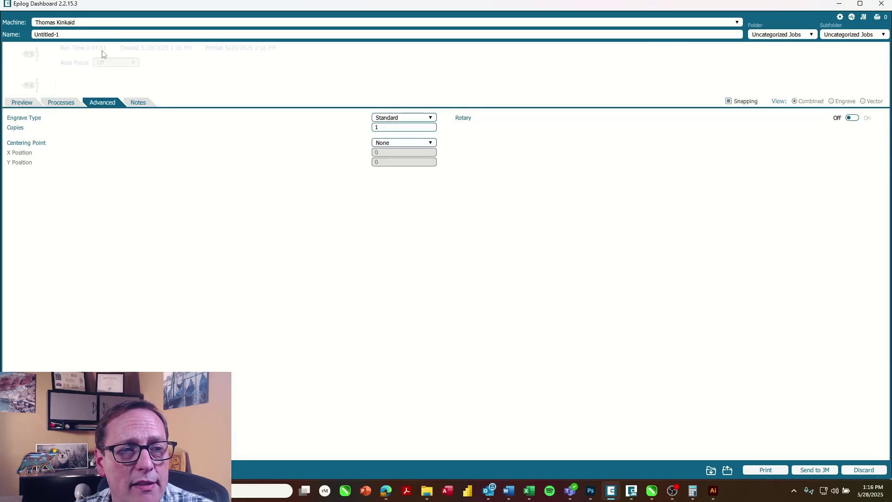
left_click(854, 119)
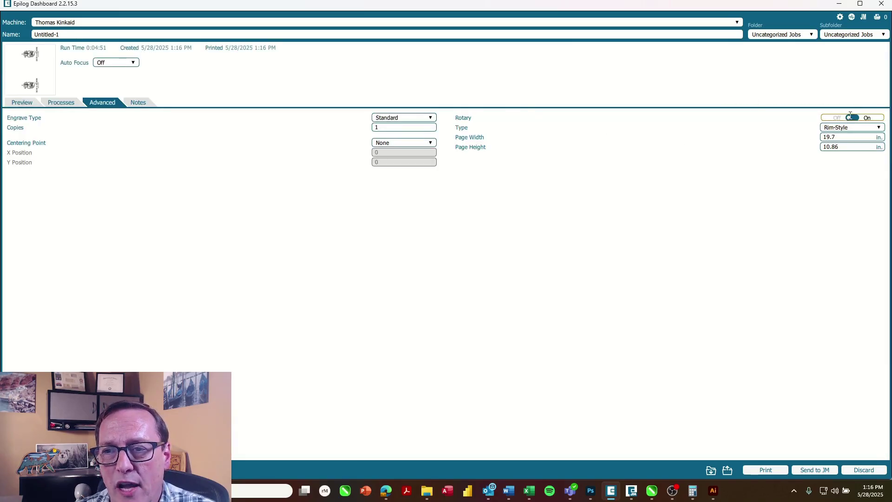
left_click(397, 145)
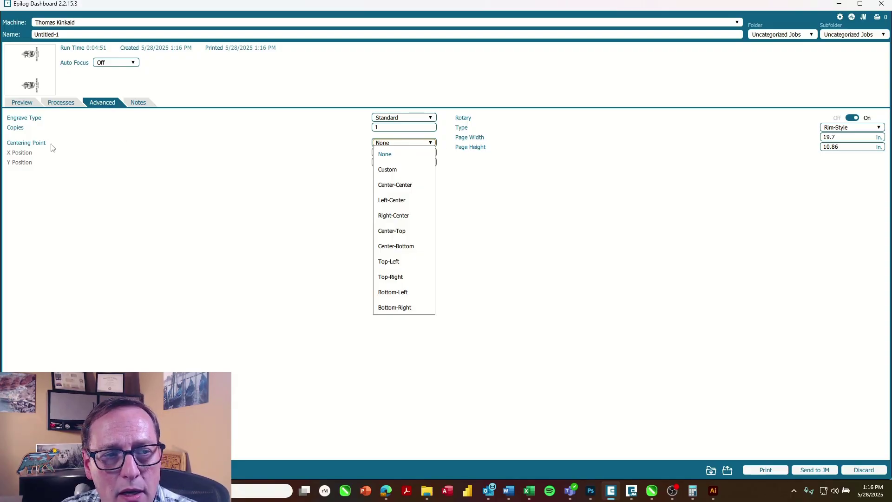
left_click(406, 263)
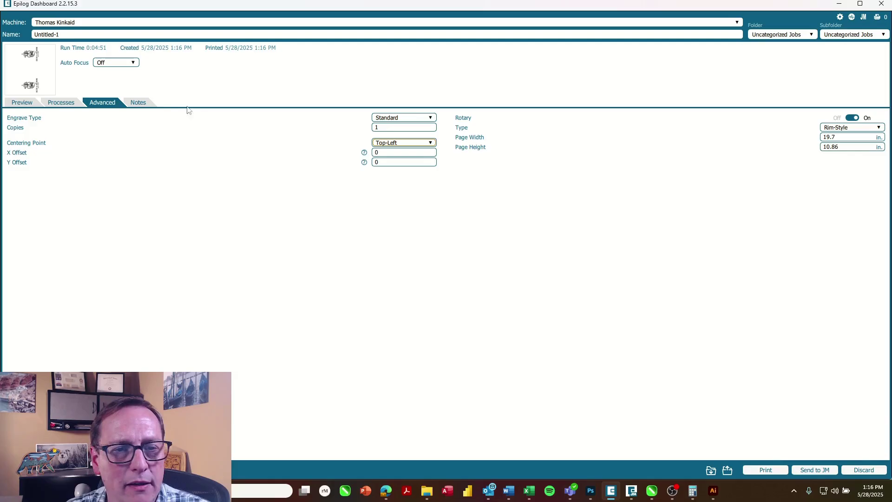
Load the Leather > Leatherette settings into the engrave, set direction downward, and send the job to print
left_click(22, 104)
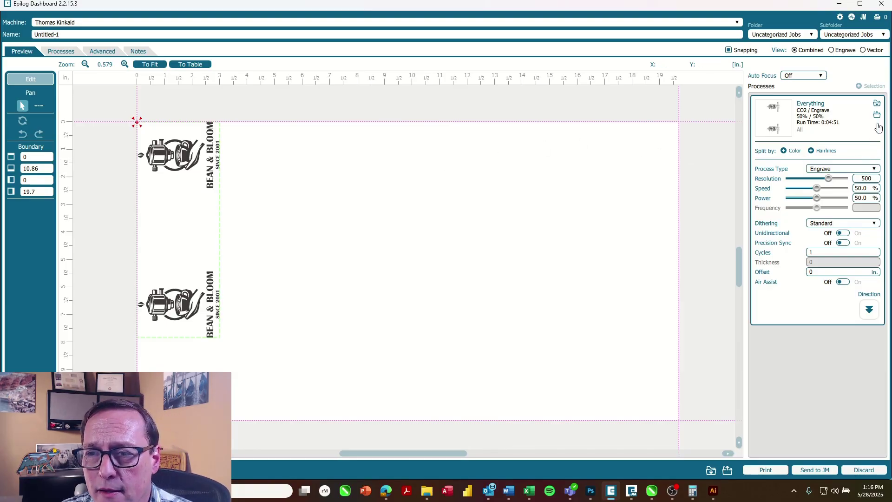
left_click(878, 104)
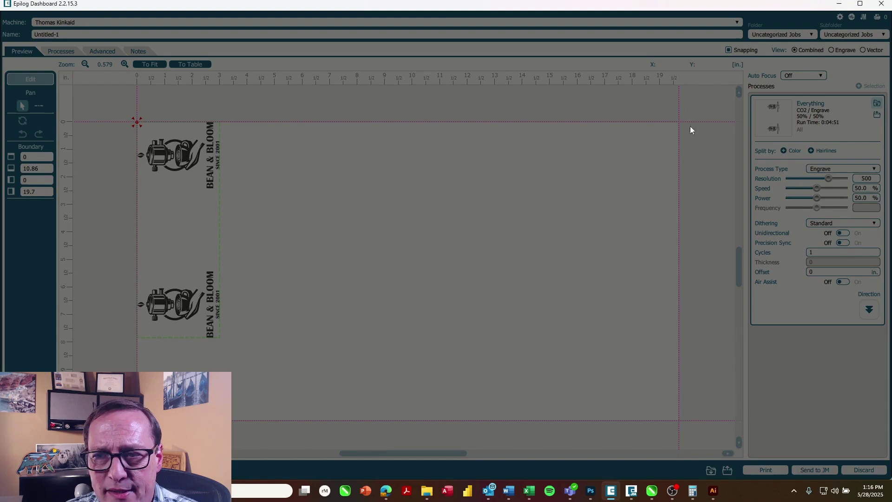
scroll(414, 266, "down", 5)
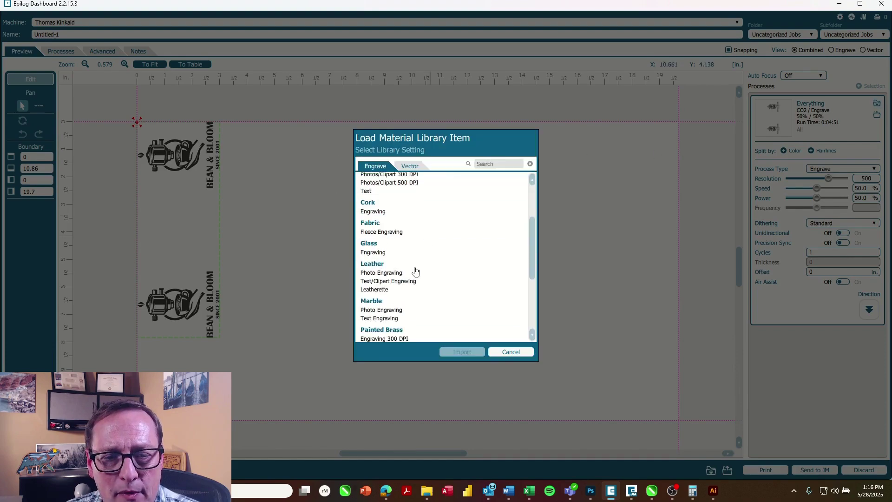
left_click(382, 216)
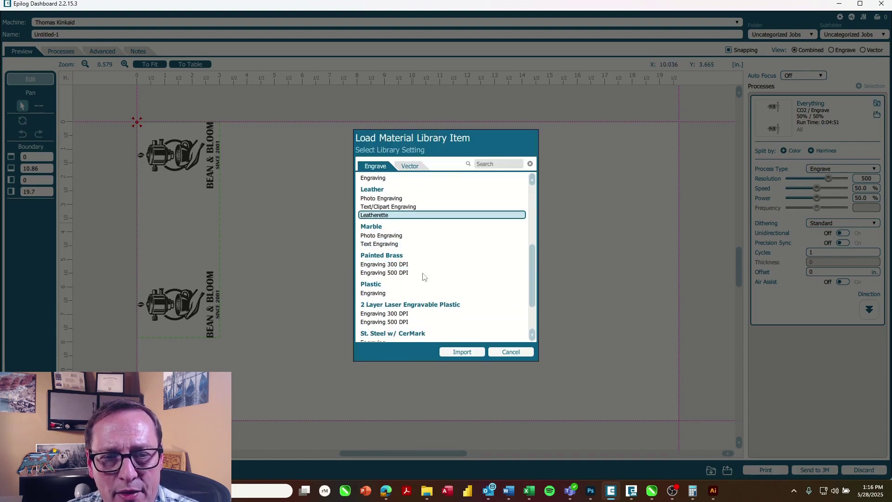
left_click(463, 349)
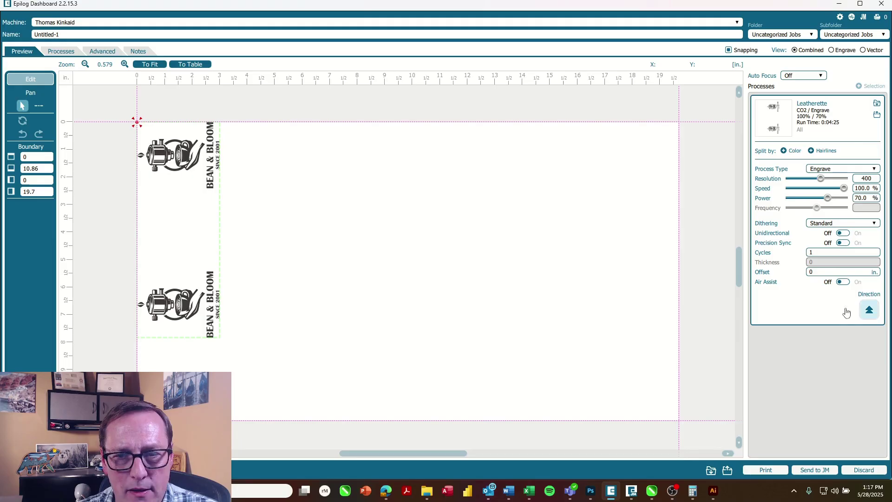
left_click(869, 312)
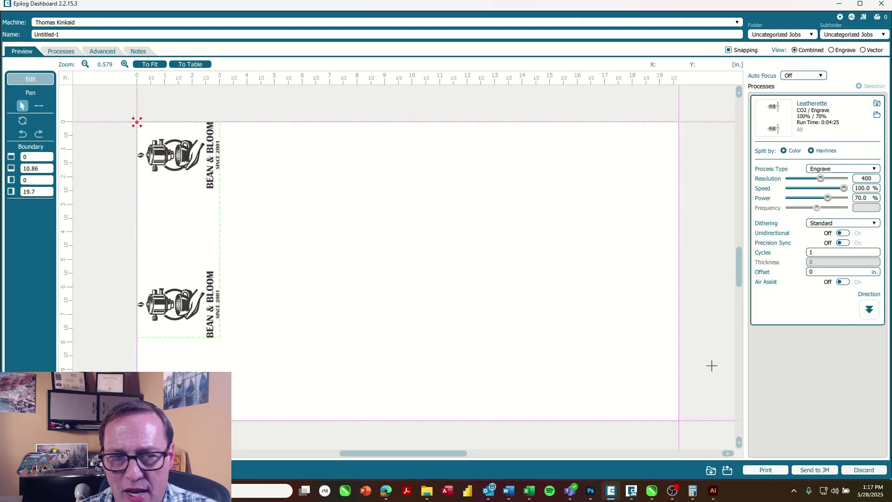
left_click(761, 471)
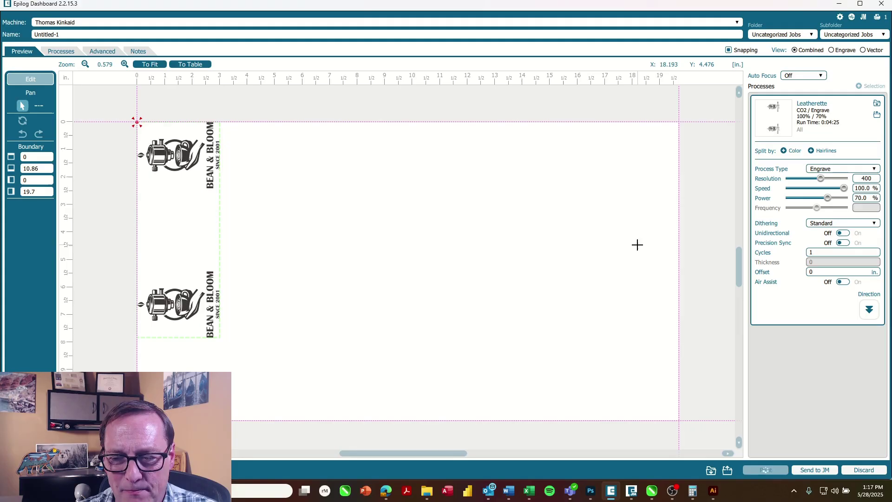